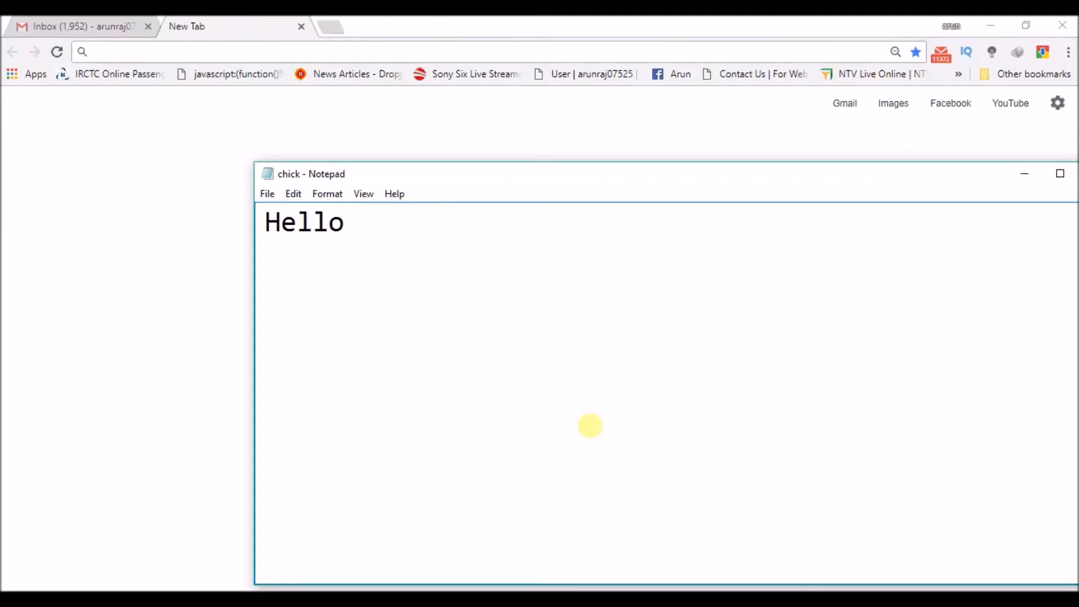
type(" today we w")
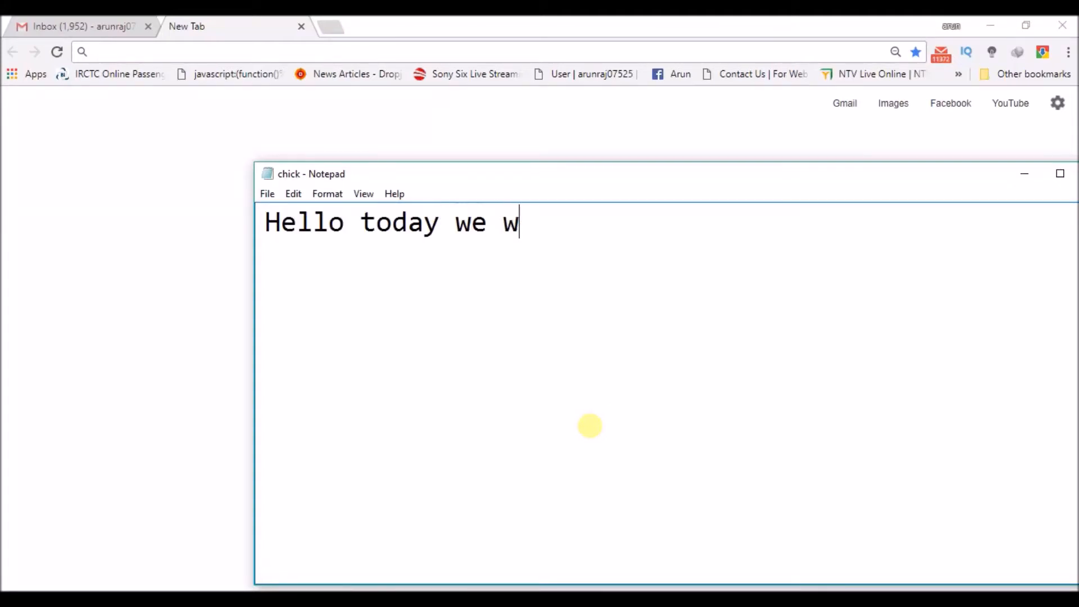
type("ill see")
Finish the note 'Hello today we will see how to change google chrome font' and bring Chrome forward.
key("Return")
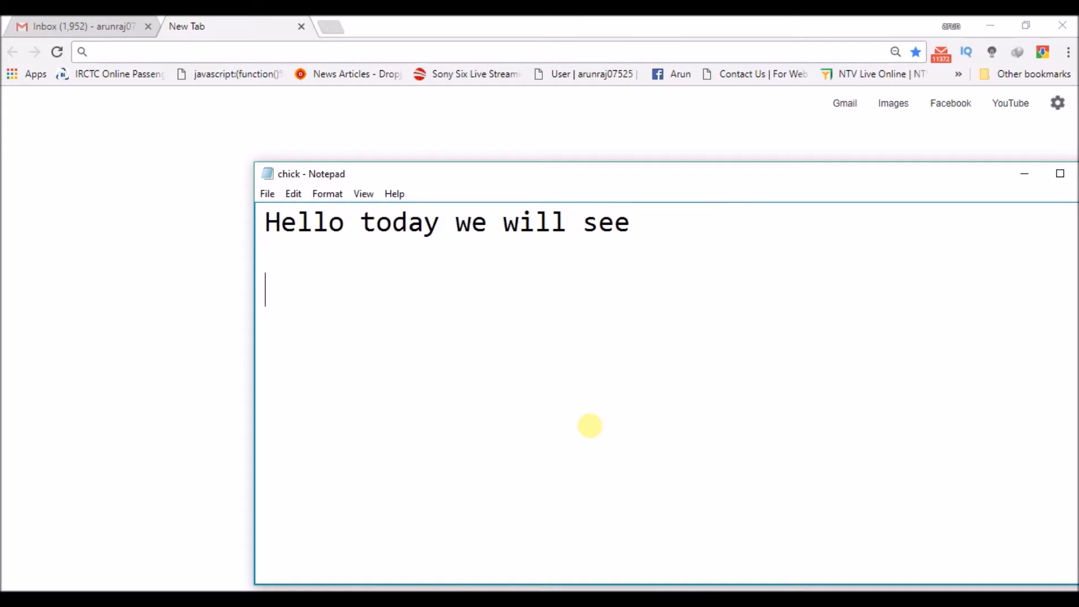
type("how to change google chrome font")
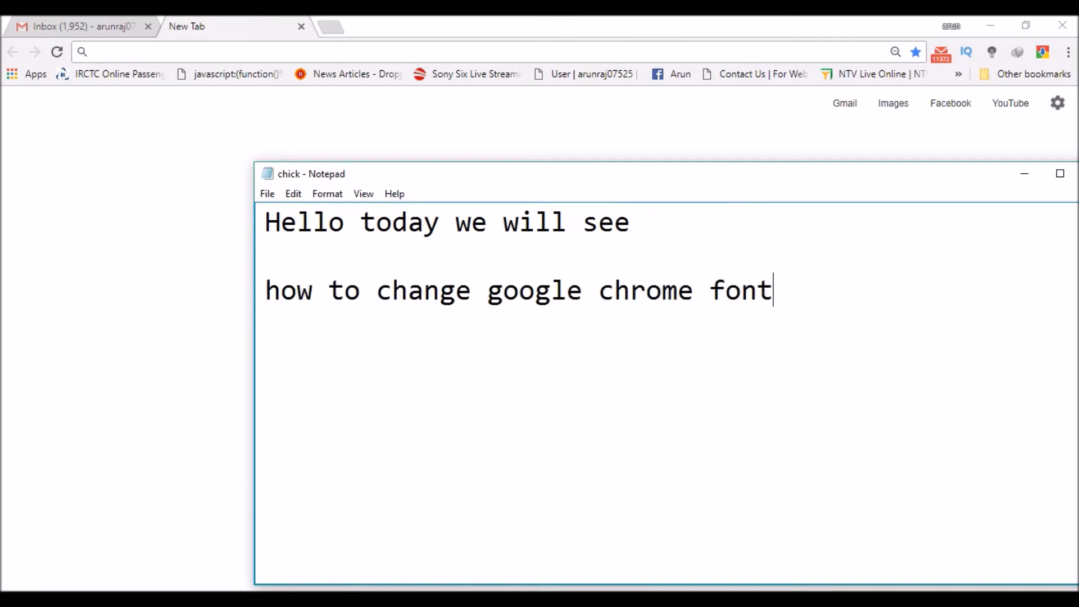
left_click(142, 173)
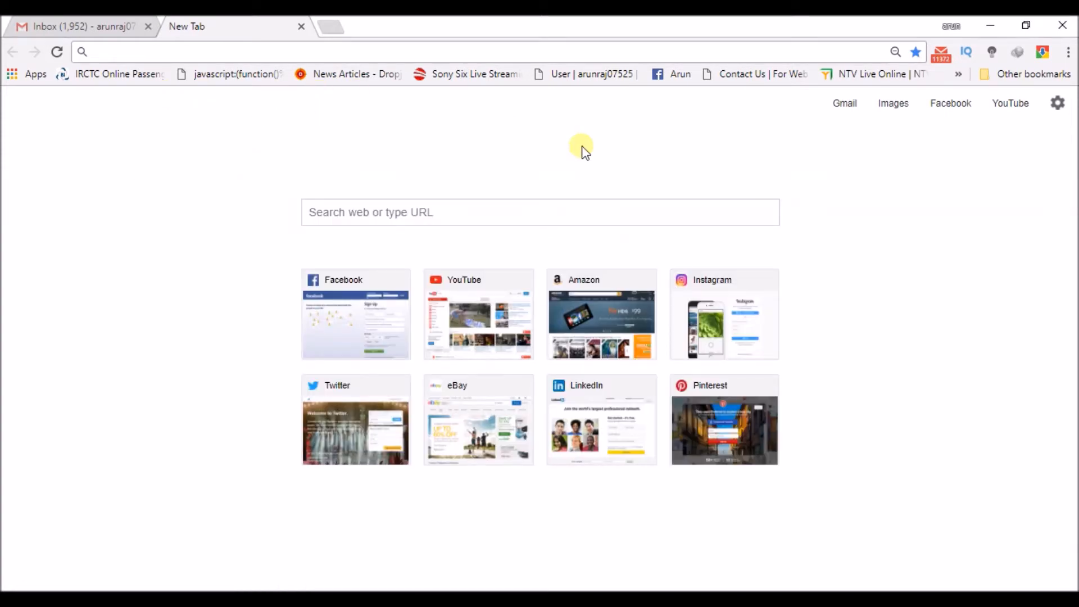
Reach Chrome's Settings page via the menu and rewrite the note as 'open settings -->'.
left_click(1068, 52)
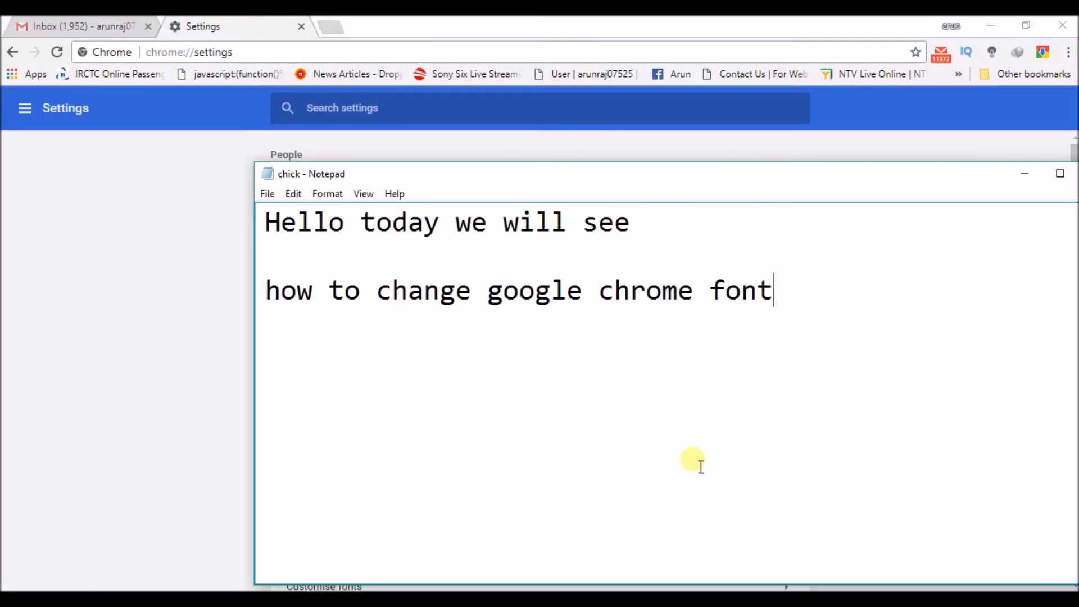
key("ctrl+a")
type("open")
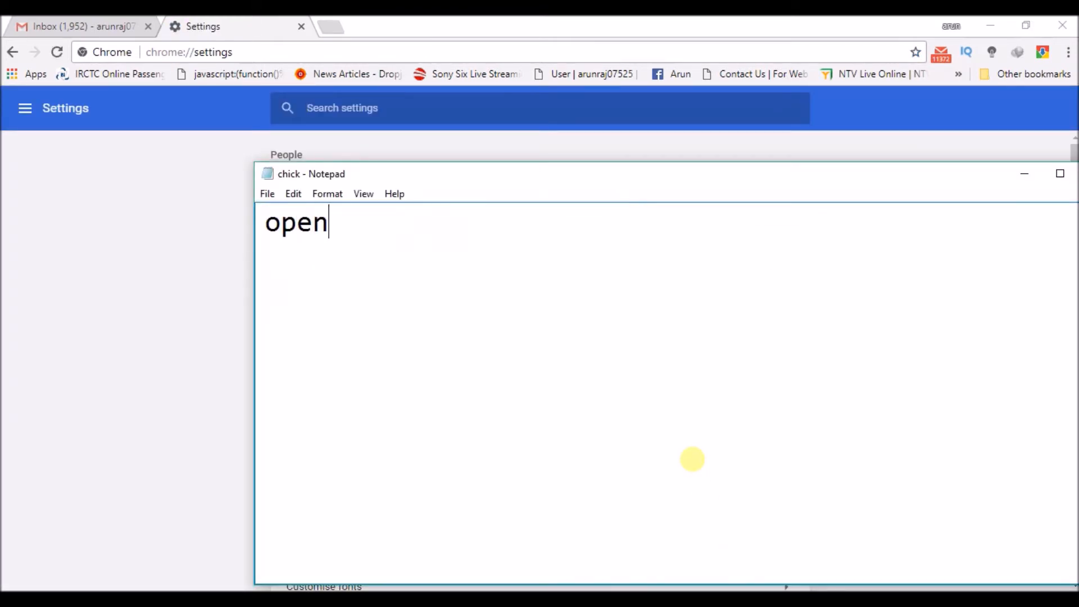
type(" settings ")
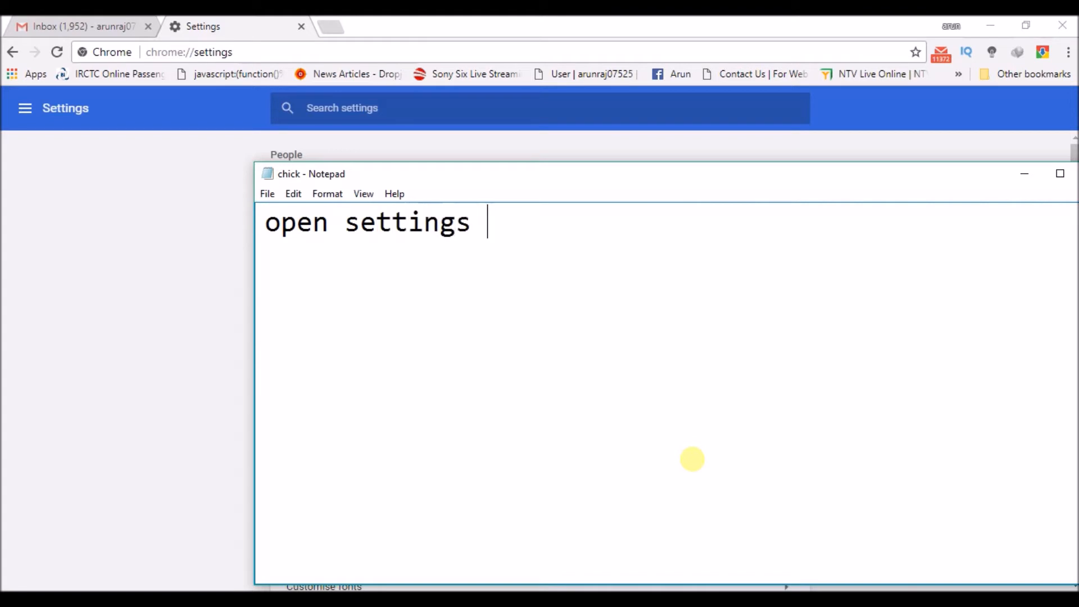
type("-->")
left_click(139, 410)
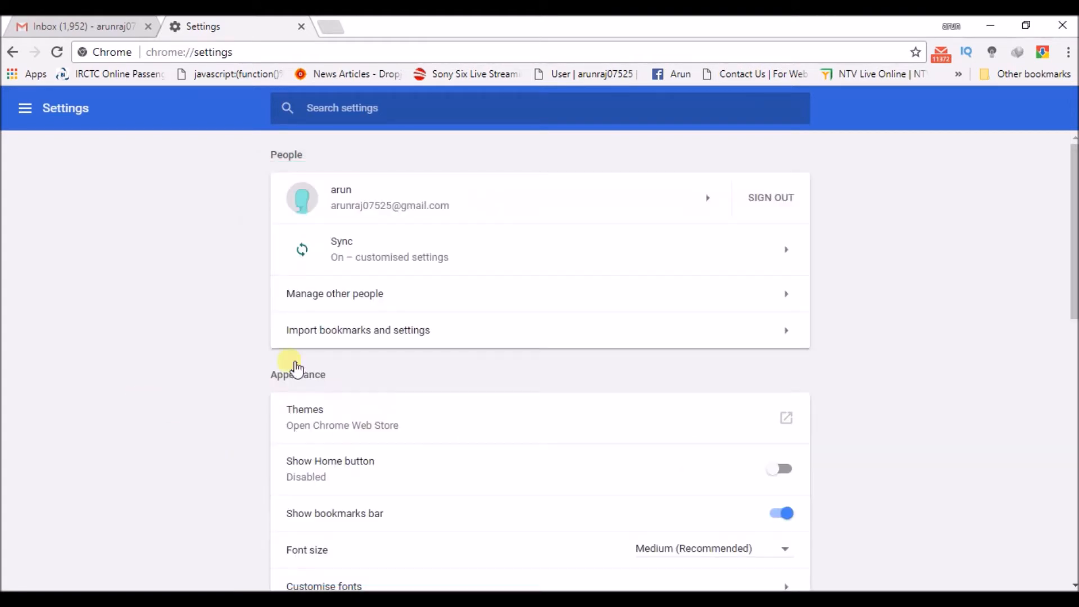
left_click_drag(1075, 232, 1075, 321)
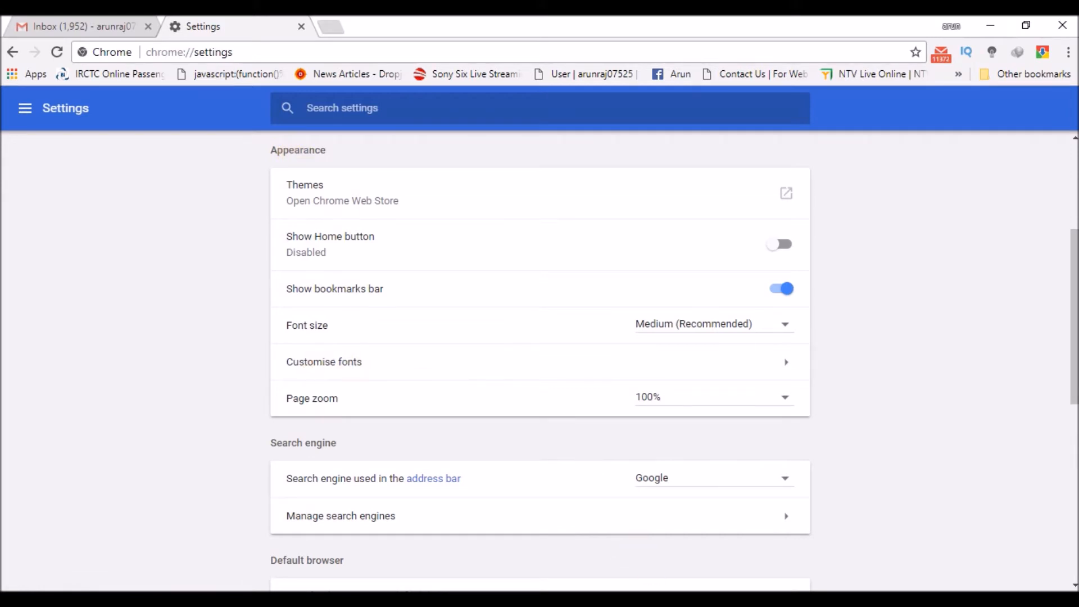
Extend the note with 'appearence-->custom fonts' and reach the Customise fonts page under Appearance.
left_click(759, 590)
type("app")
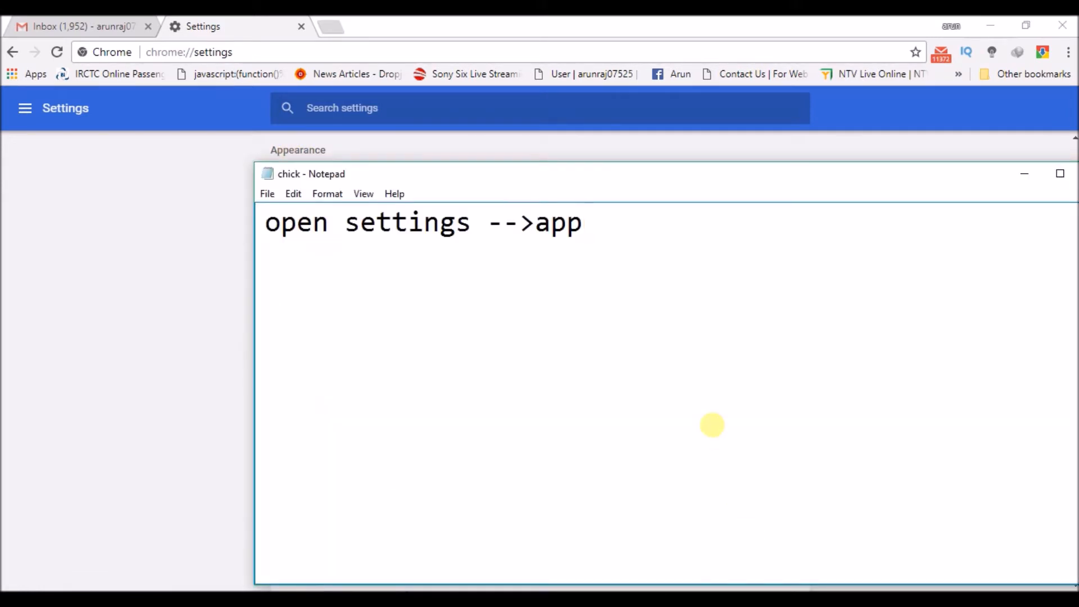
type("earence--")
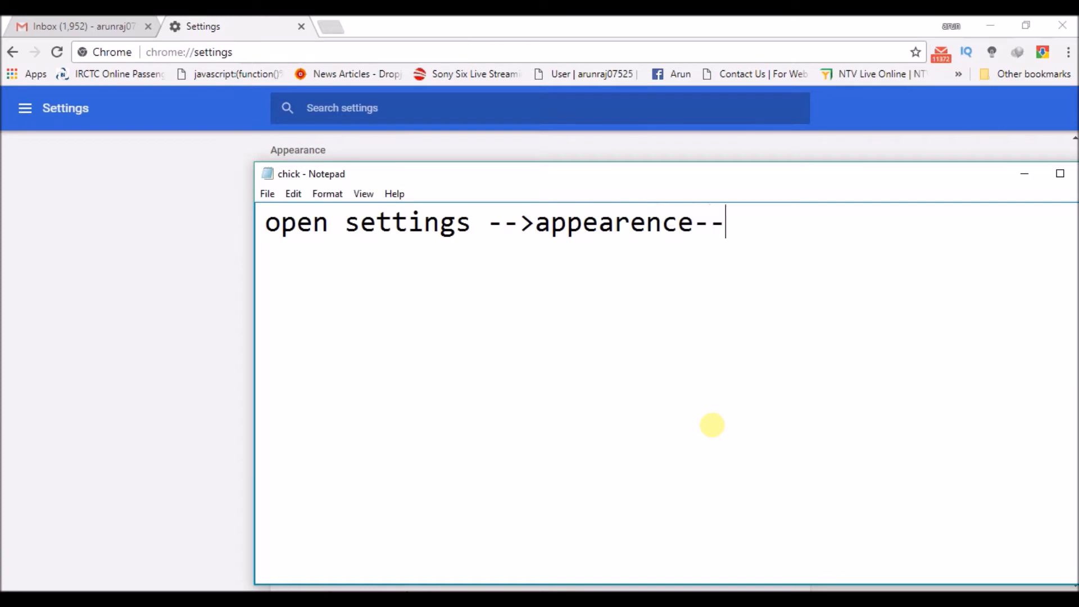
type(">custo")
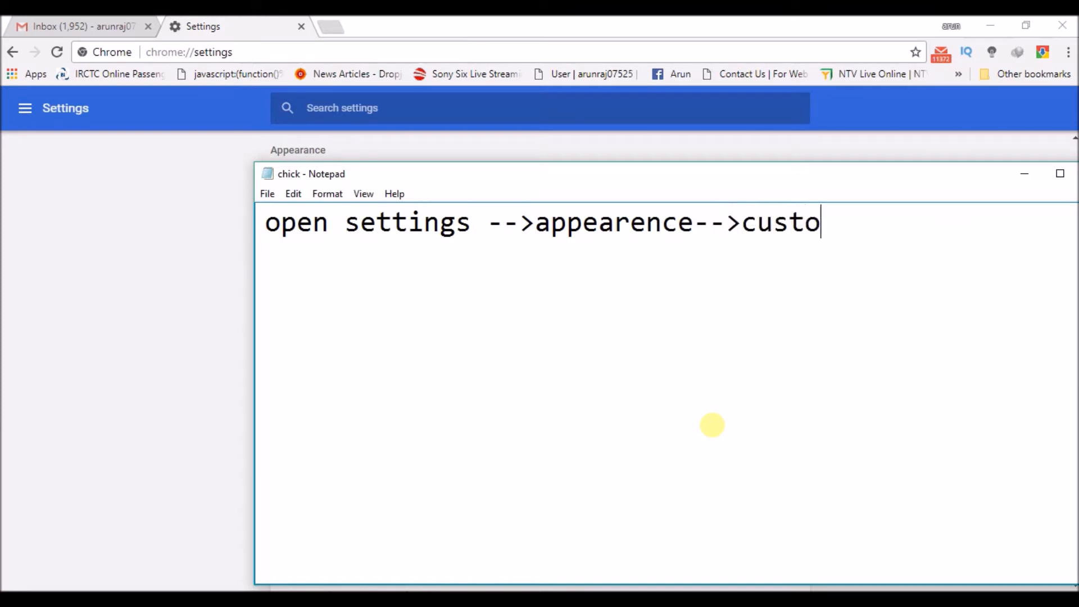
type("m fonts")
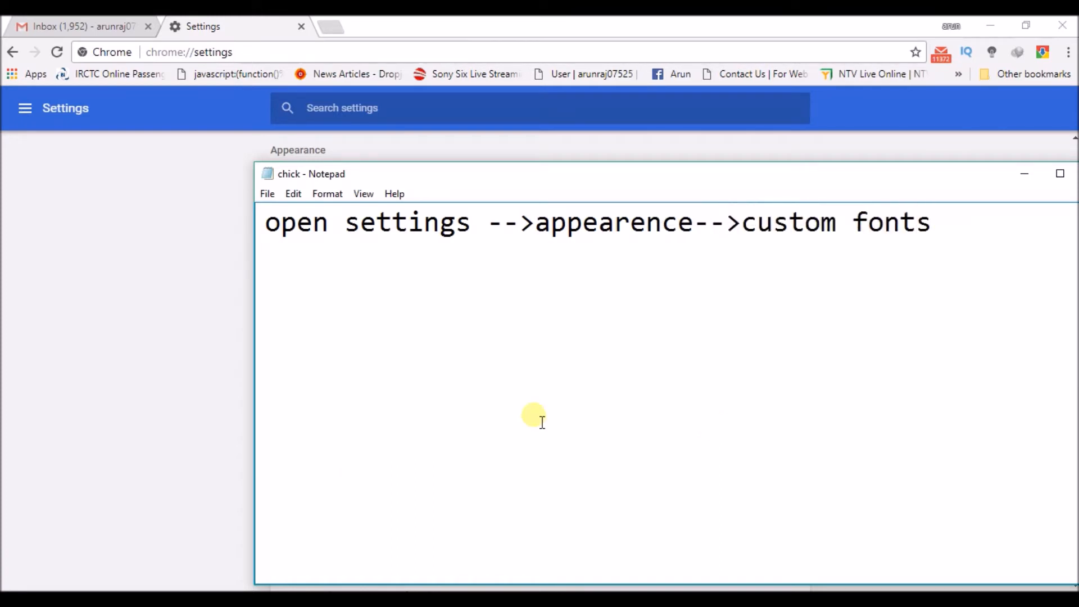
left_click(163, 364)
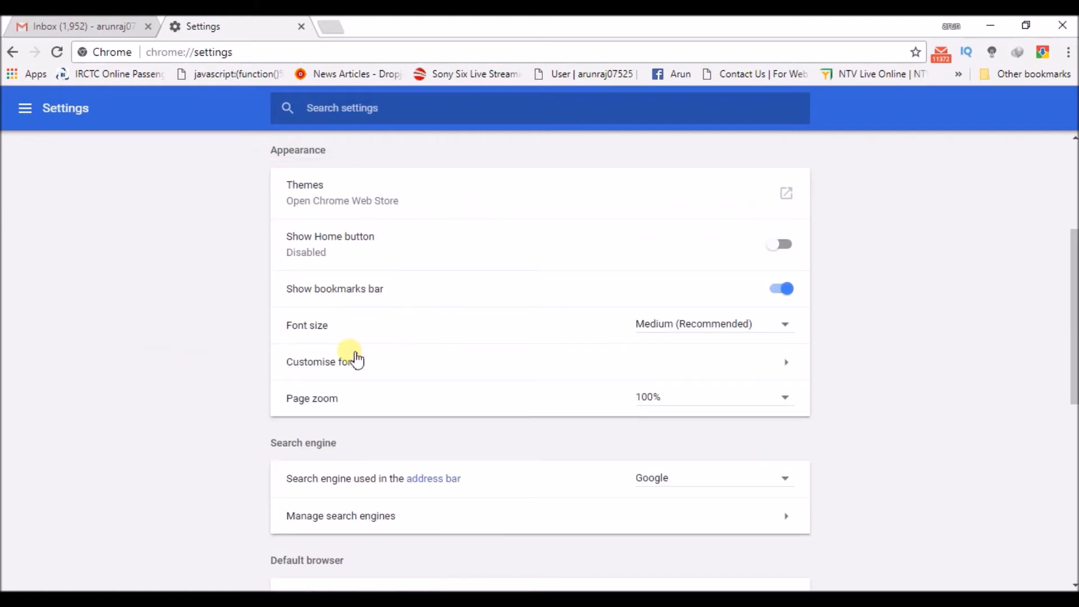
left_click(348, 361)
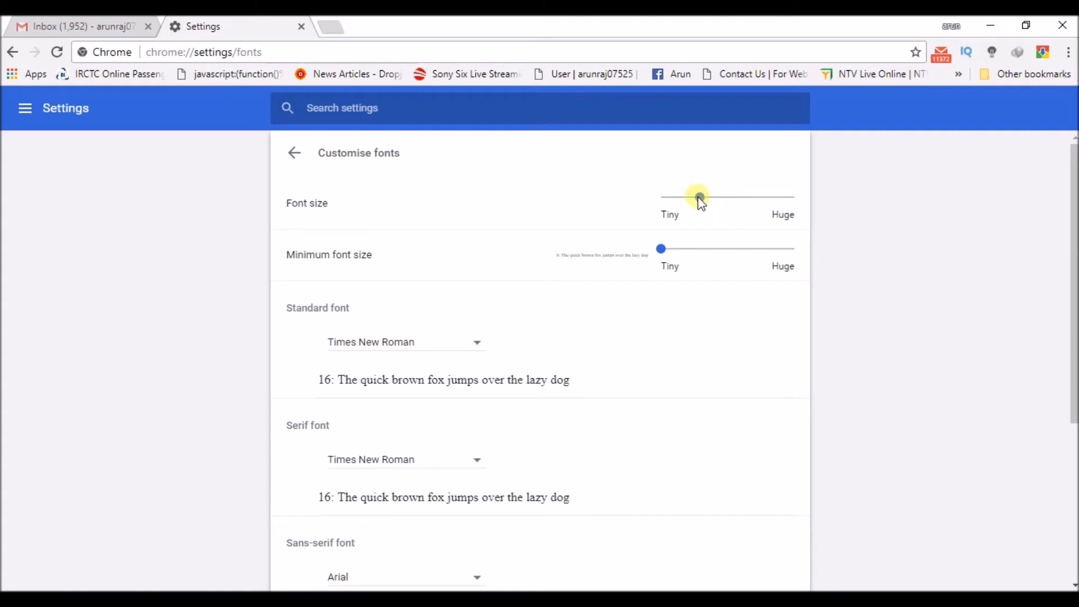
Move the Font size slider up to 22 then back so the preview reads 17.
left_click_drag(701, 198, 725, 205)
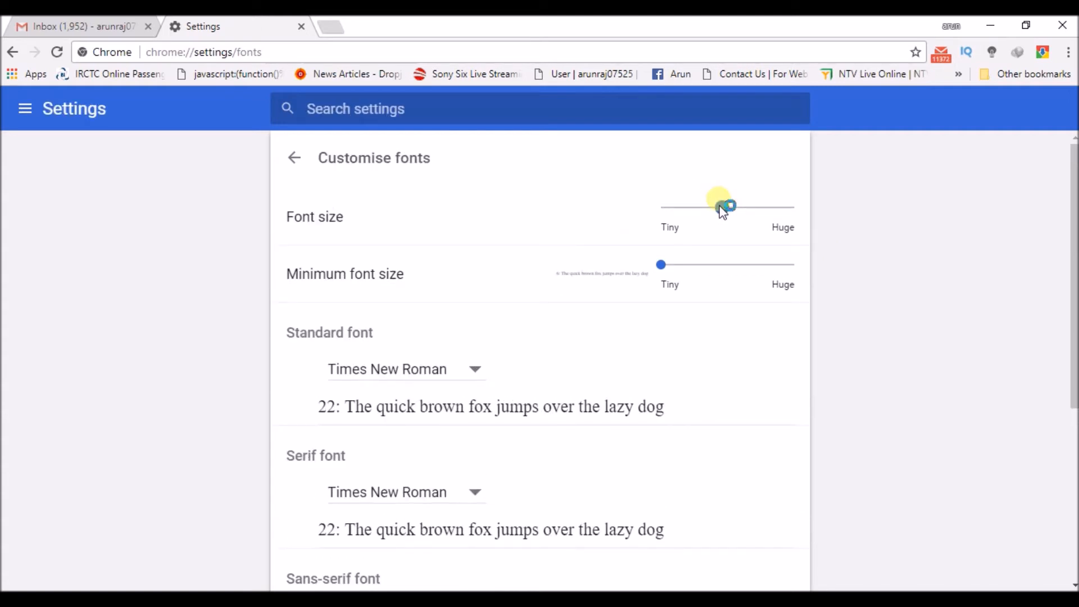
left_click_drag(723, 209, 705, 202)
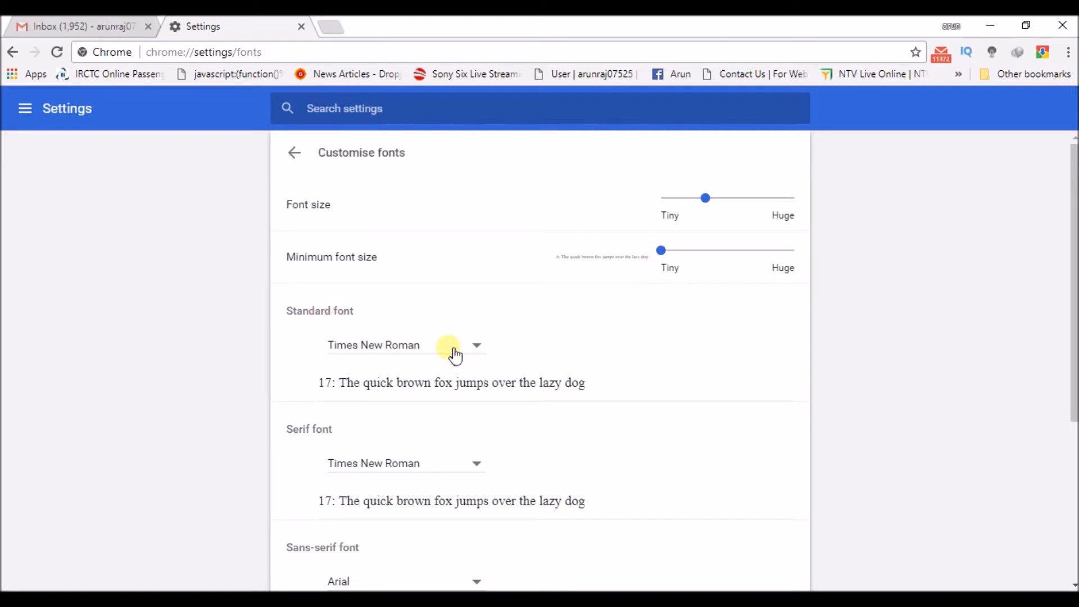
left_click(479, 348)
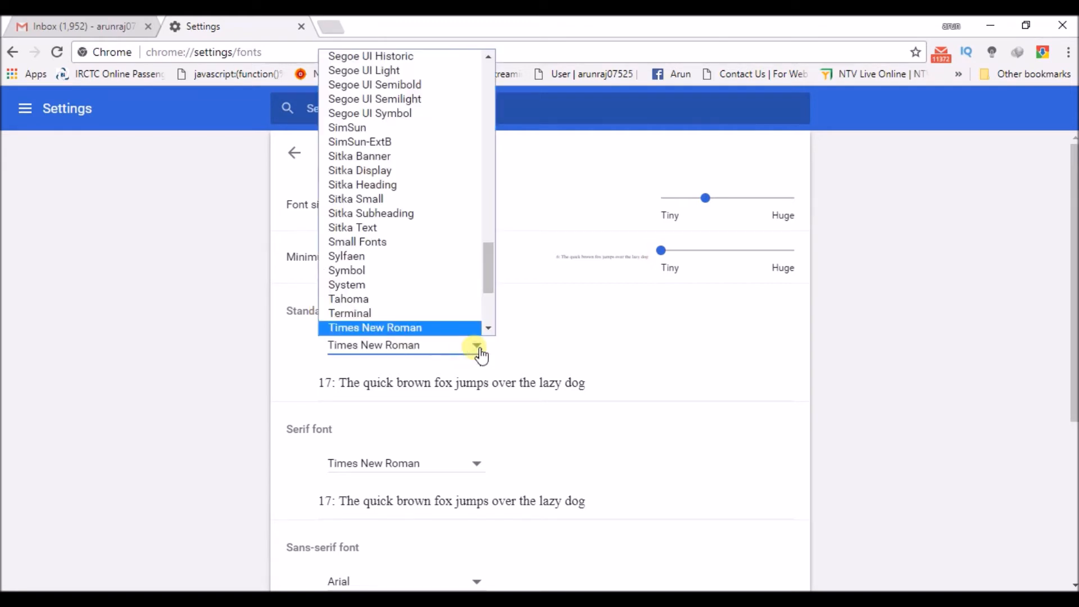
Try Sitka Text, Microsoft Himalaya and Sitka Banner as the standard font.
left_click(373, 228)
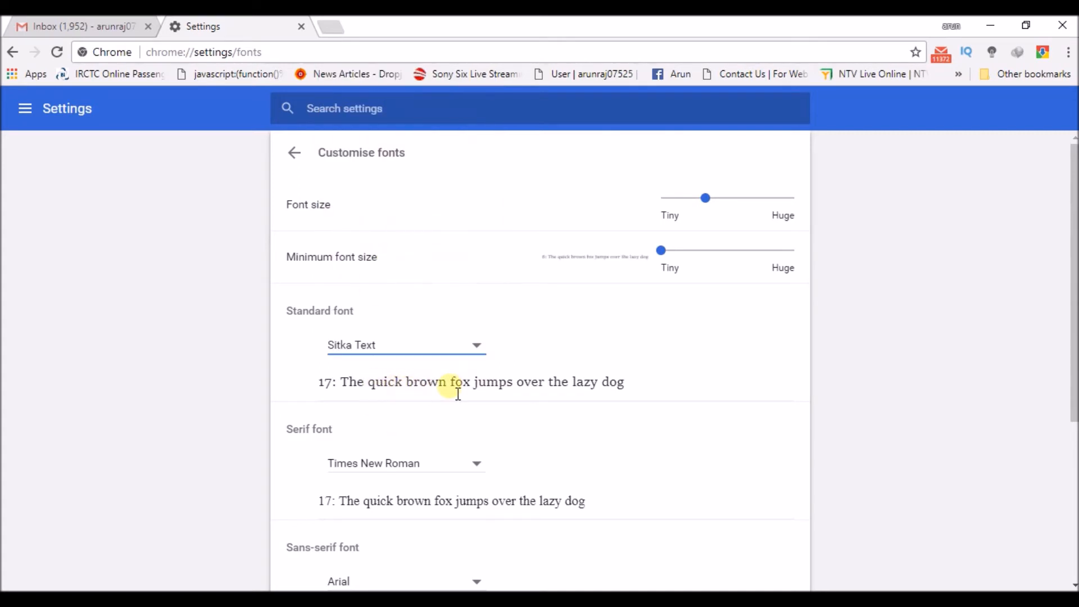
left_click(476, 346)
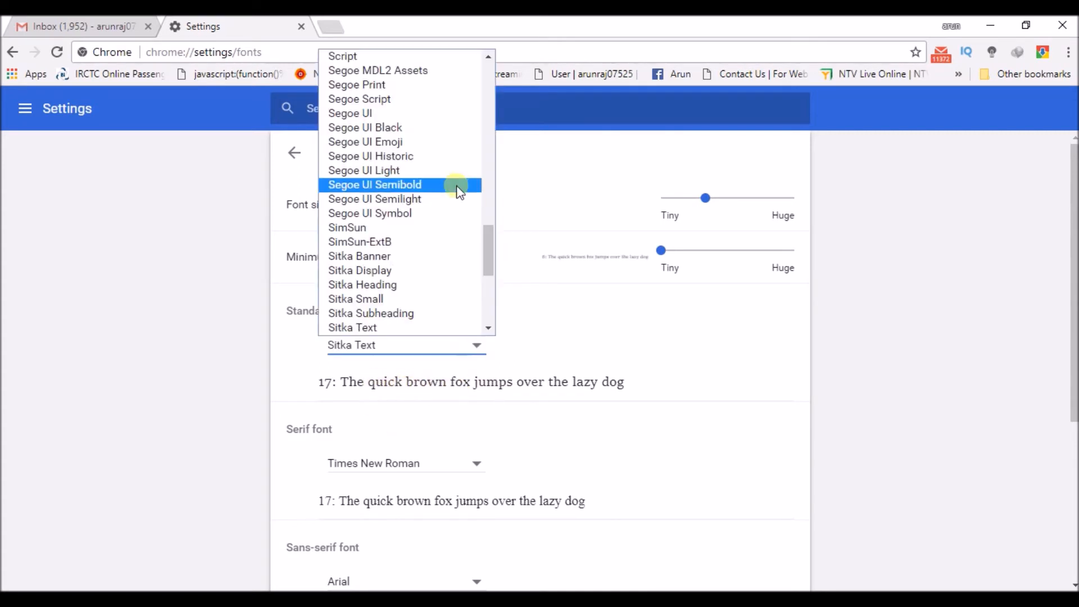
scroll(491, 228, "up", 1)
left_click_drag(492, 228, 489, 157)
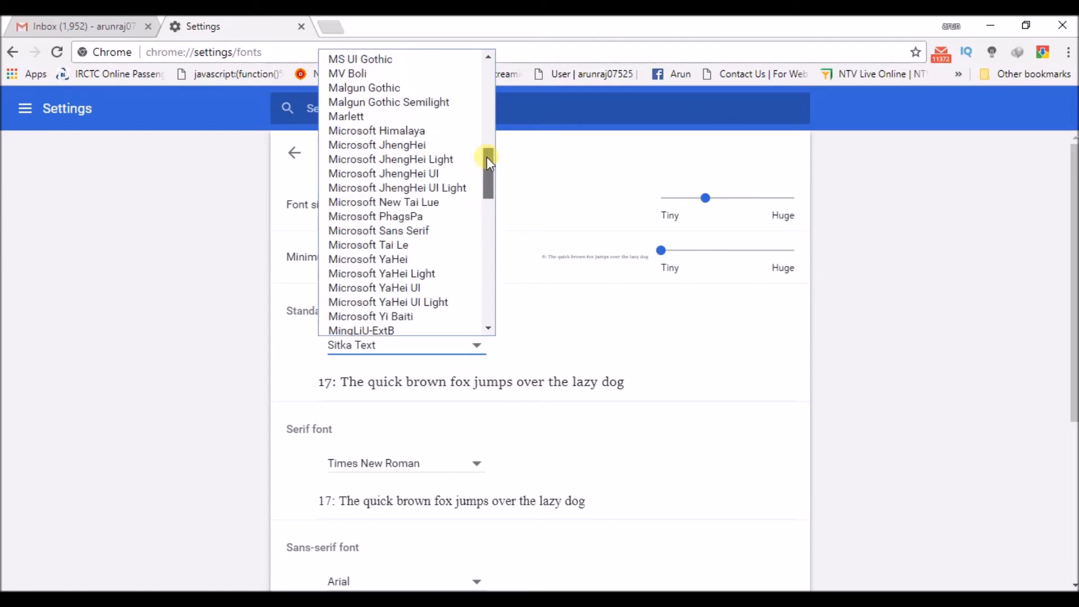
left_click(426, 134)
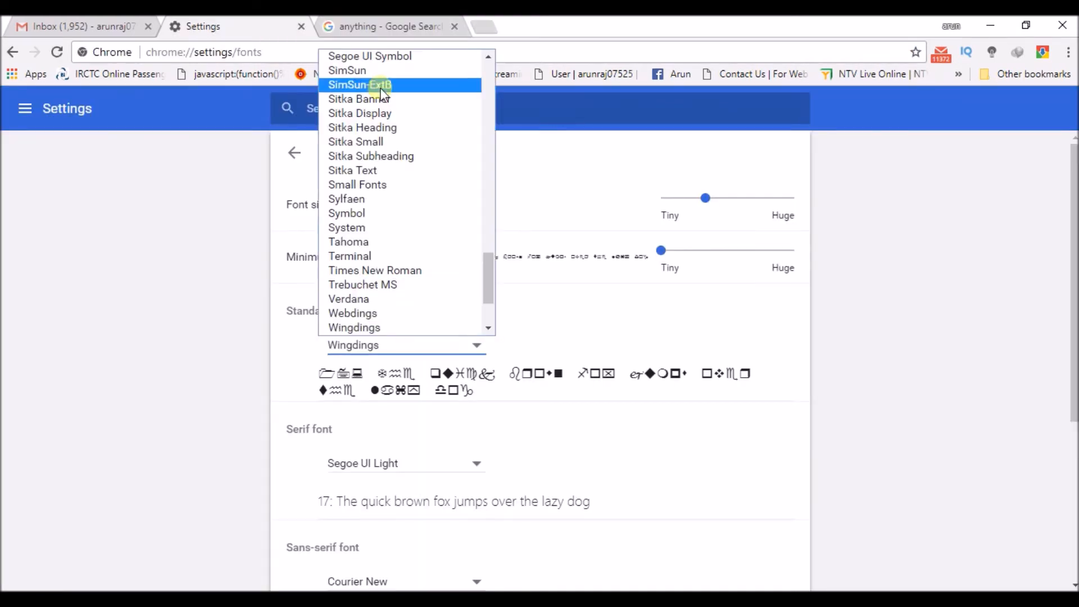
left_click(378, 99)
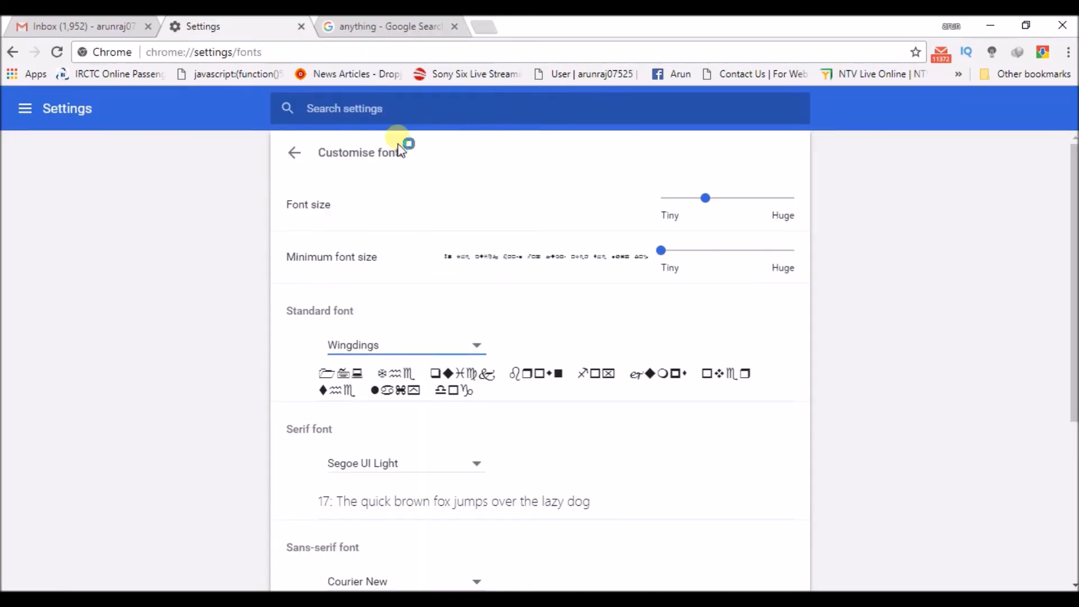
Try Comic Sans MS, then settle on Arial Black as the standard font.
left_click(478, 348)
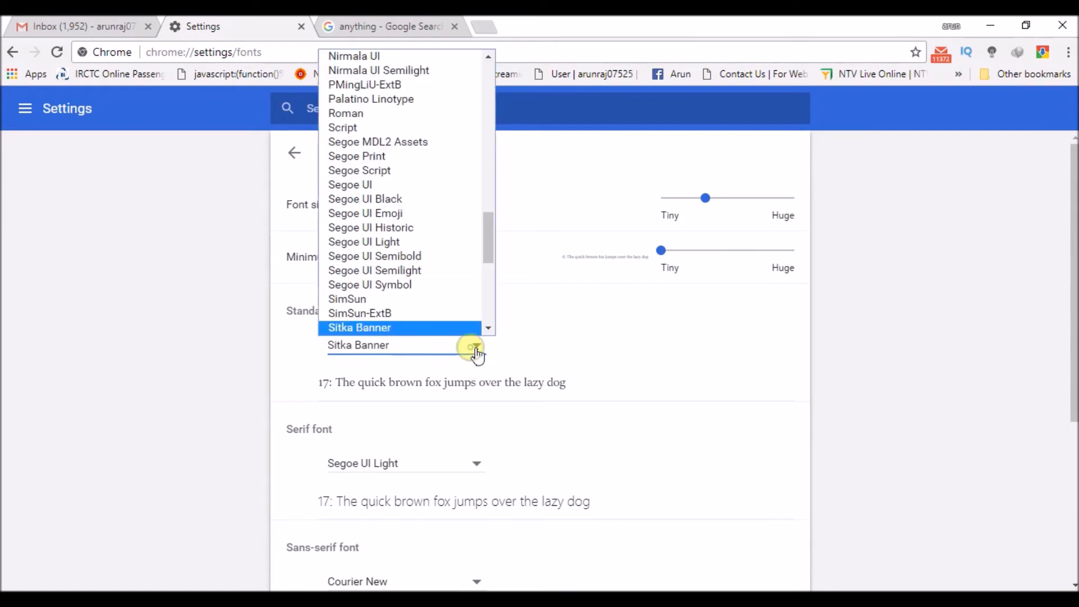
scroll(486, 82, "up", 10)
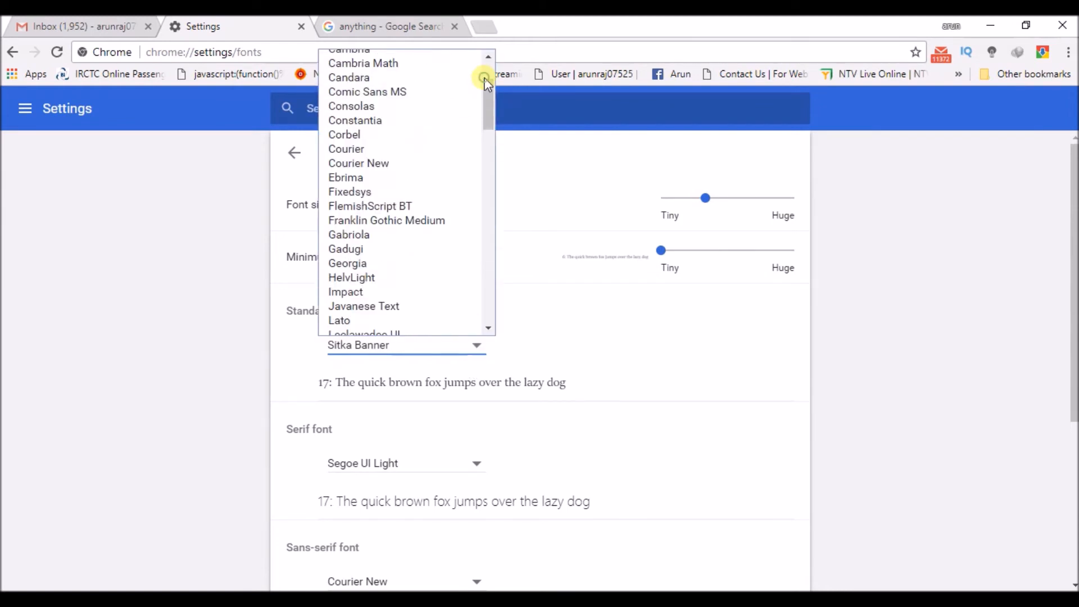
left_click(407, 93)
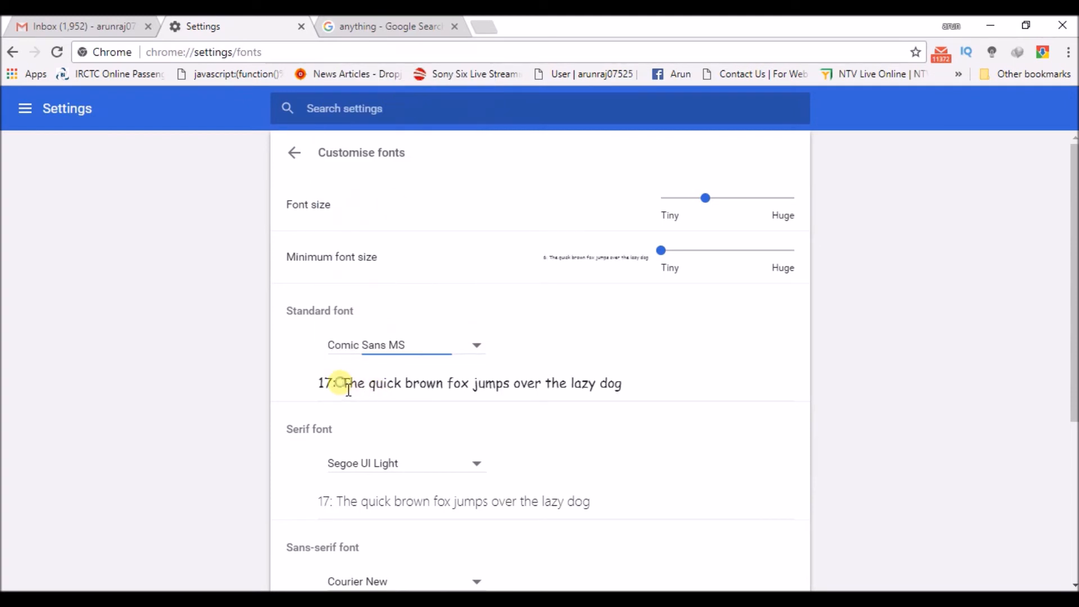
left_click(472, 347)
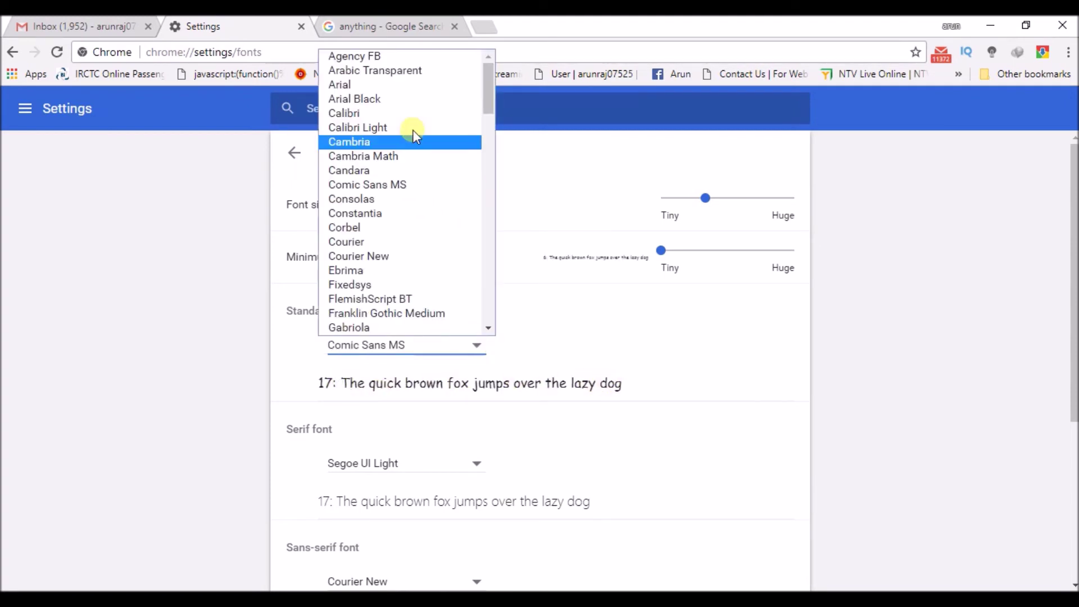
left_click(400, 100)
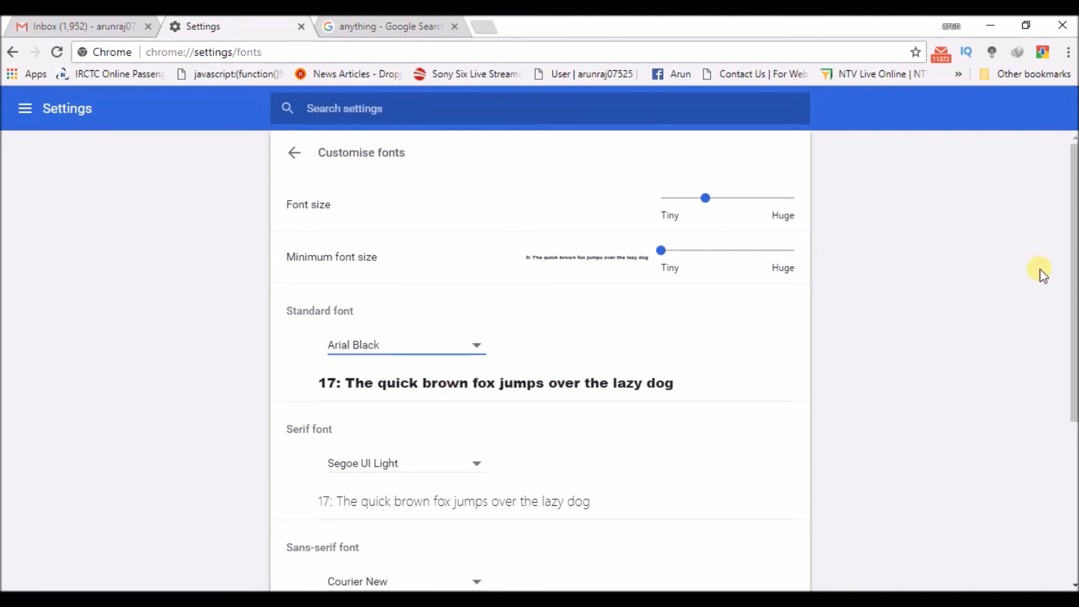
left_click_drag(1073, 248, 1074, 438)
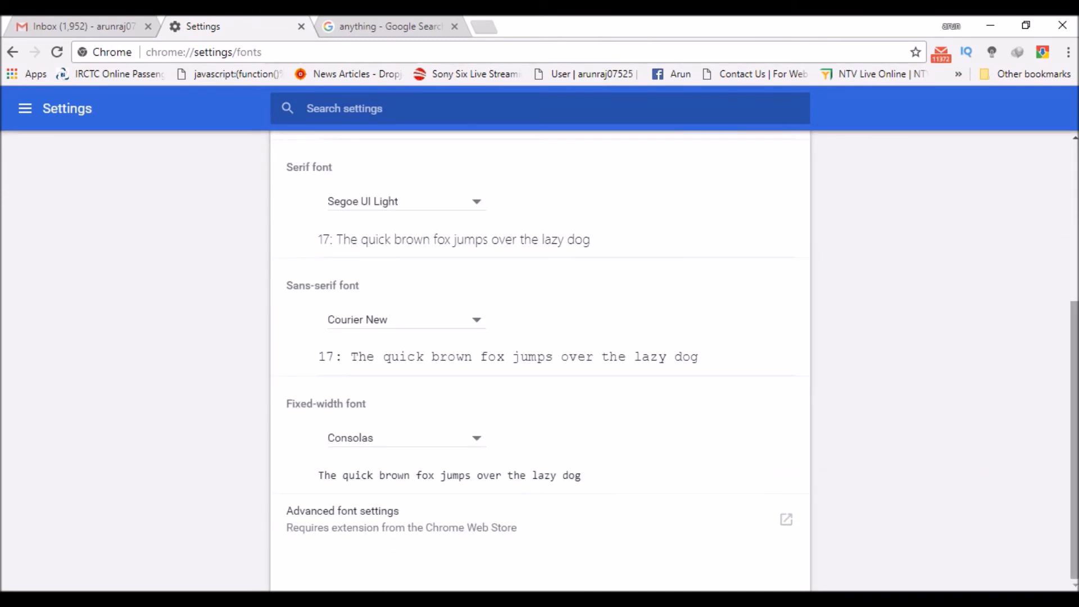
left_click_drag(1073, 438, 1073, 253)
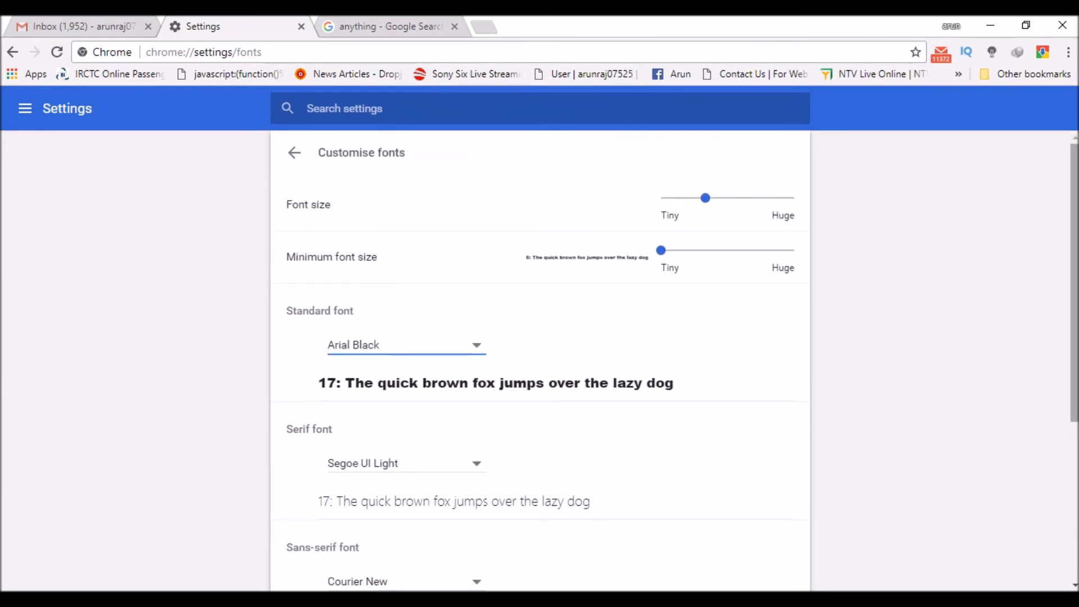
Return to the main Settings page and expand the Advanced sections.
left_click(293, 153)
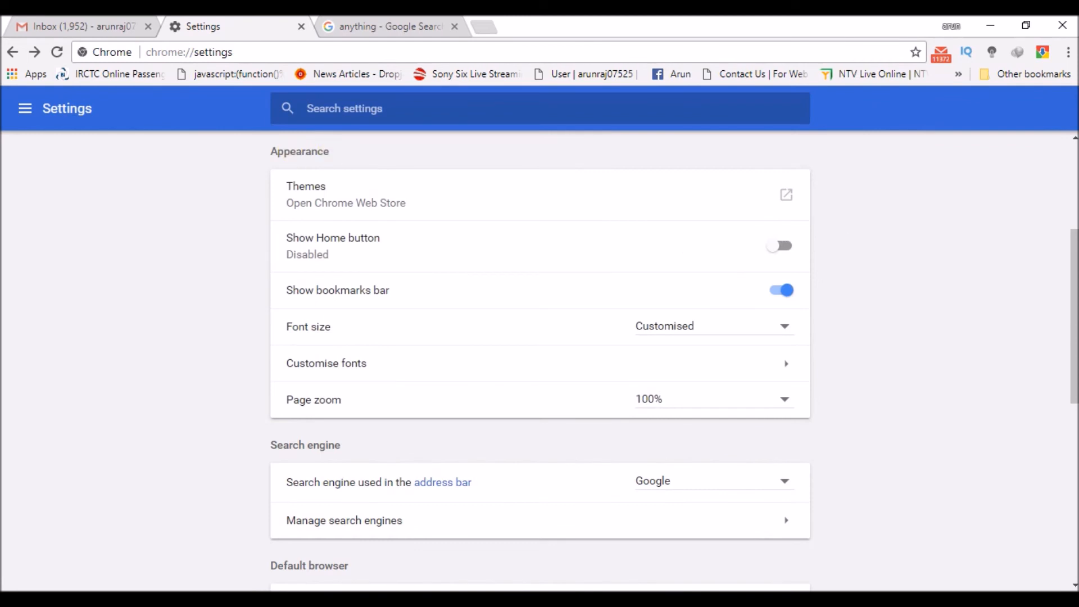
scroll(540, 380, "down", 5)
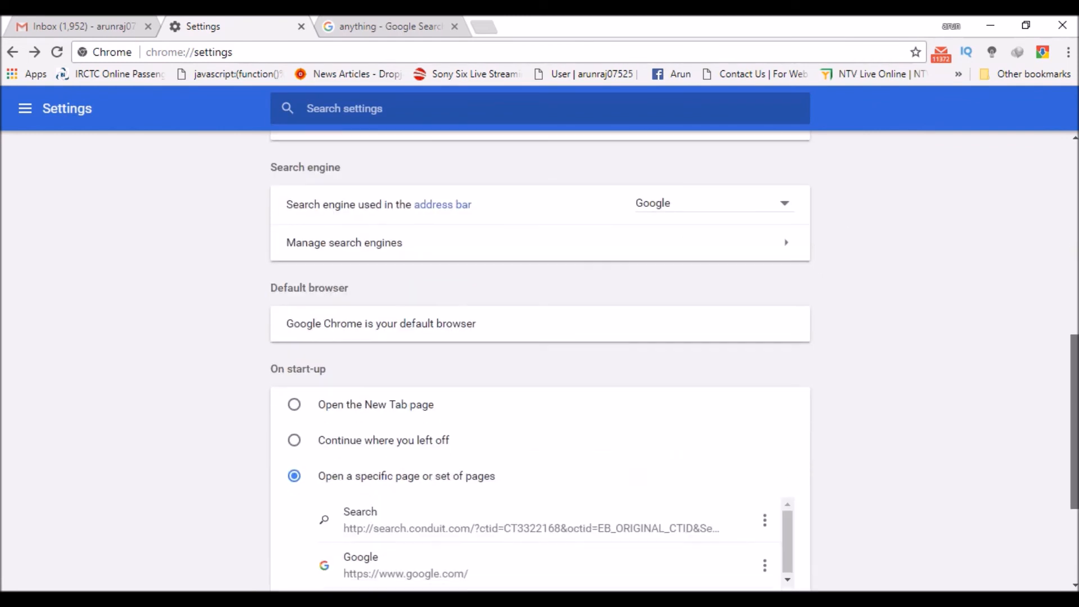
scroll(540, 379, "down", 3)
left_click(532, 533)
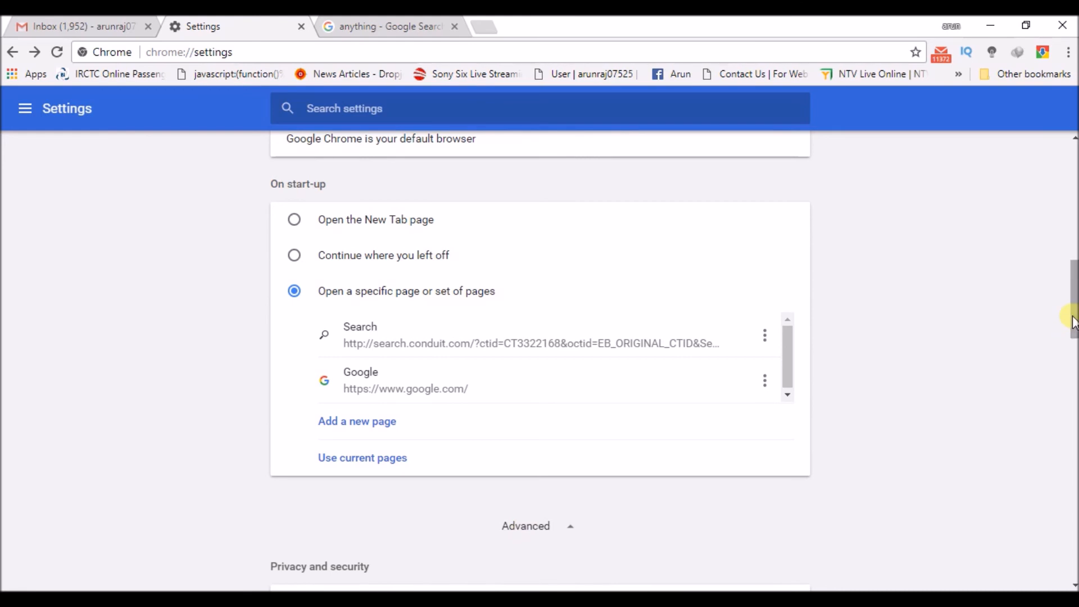
left_click_drag(1073, 320, 1073, 392)
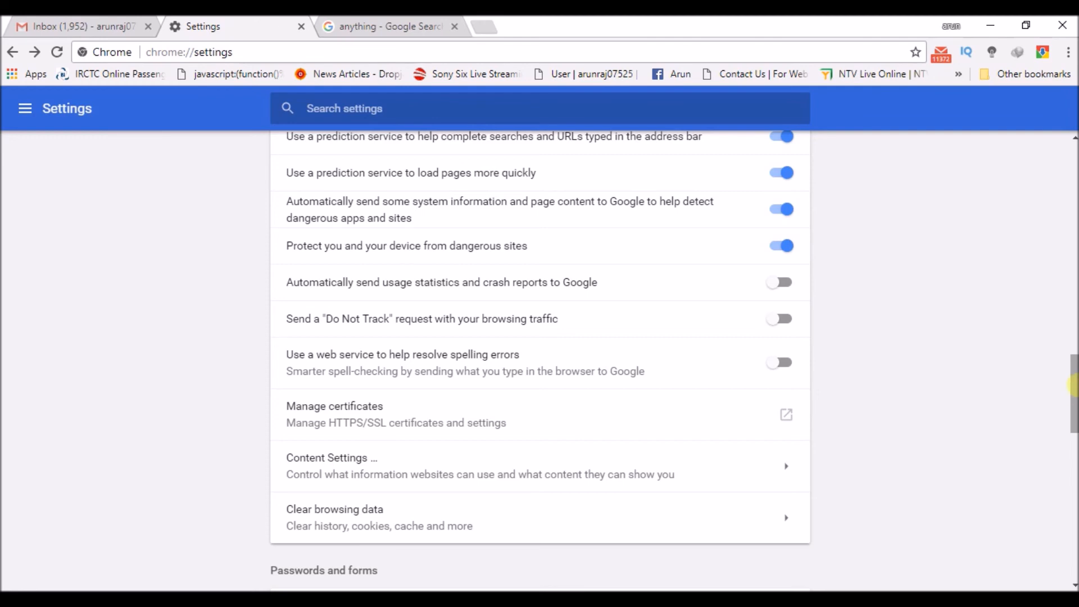
left_click_drag(1073, 388, 1073, 152)
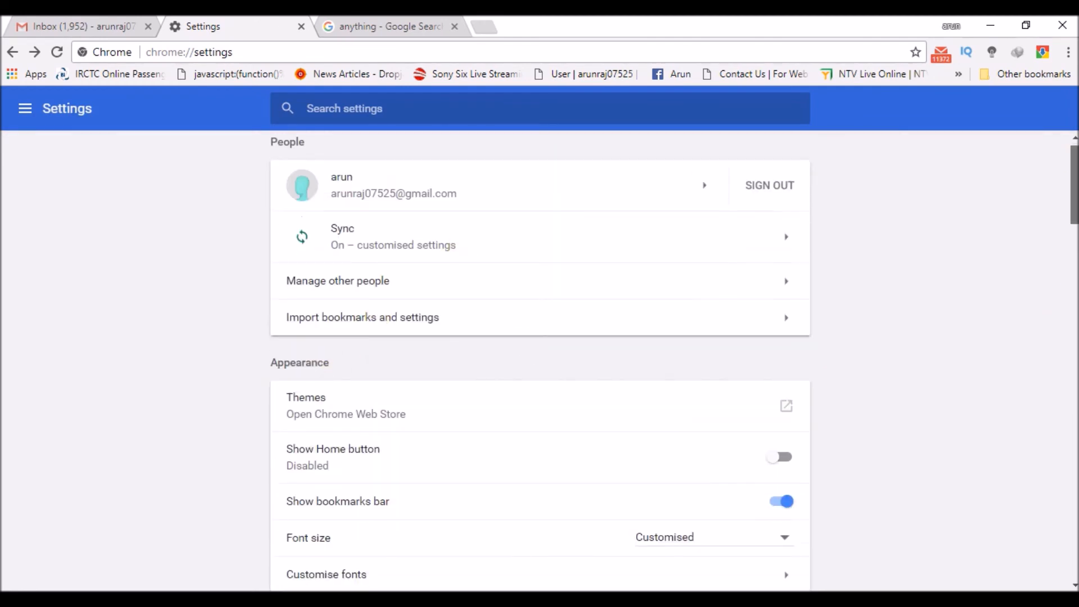
scroll(344, 379, "down", 3)
Reopen Customise fonts showing Arial Black at size 17, then bring the Notepad note forward.
left_click(346, 312)
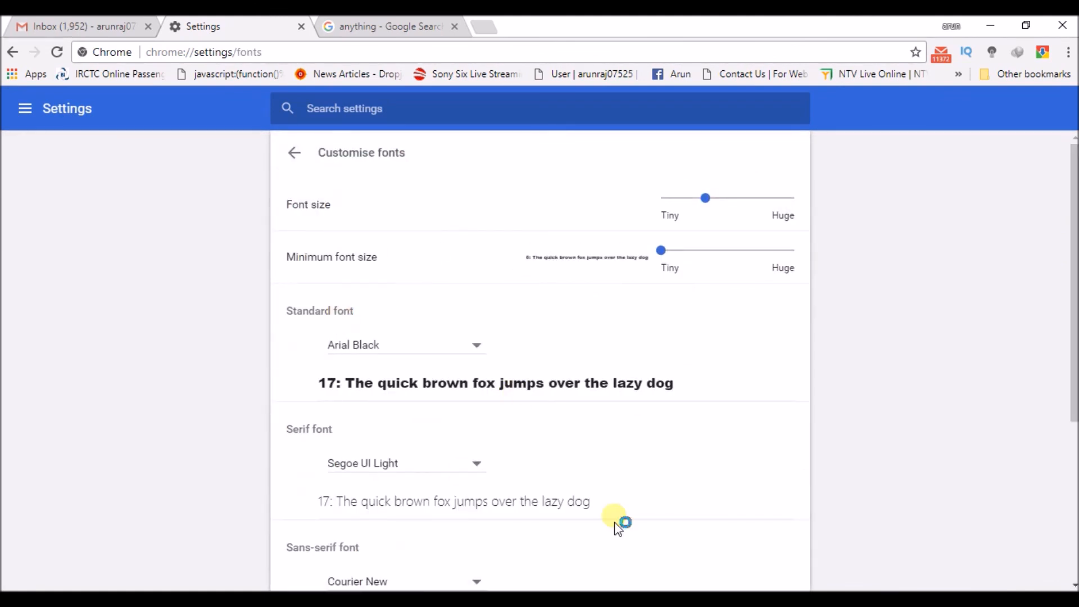
key("alt+Tab")
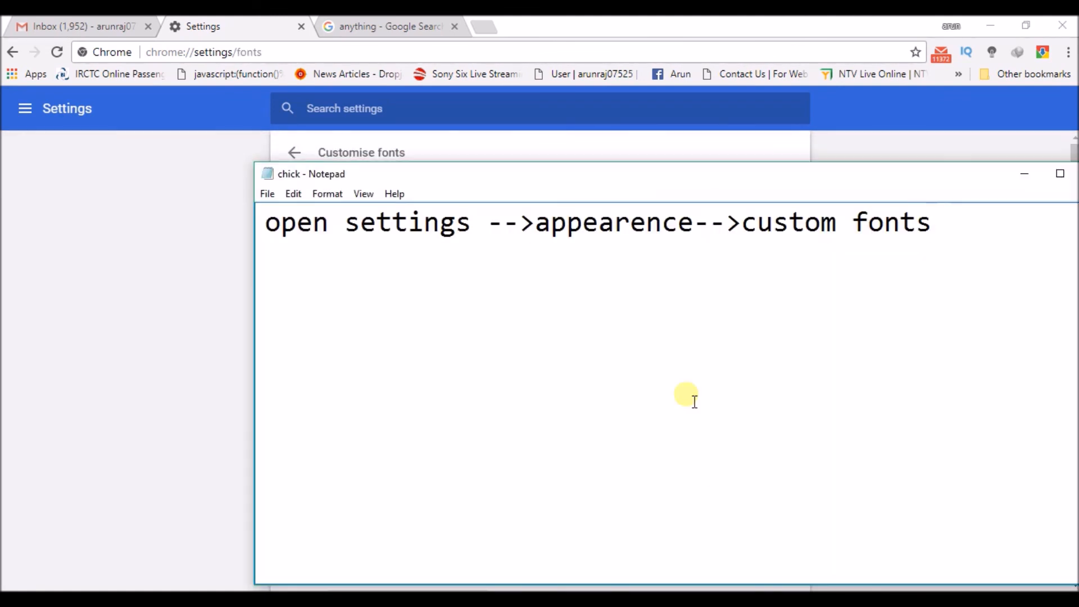